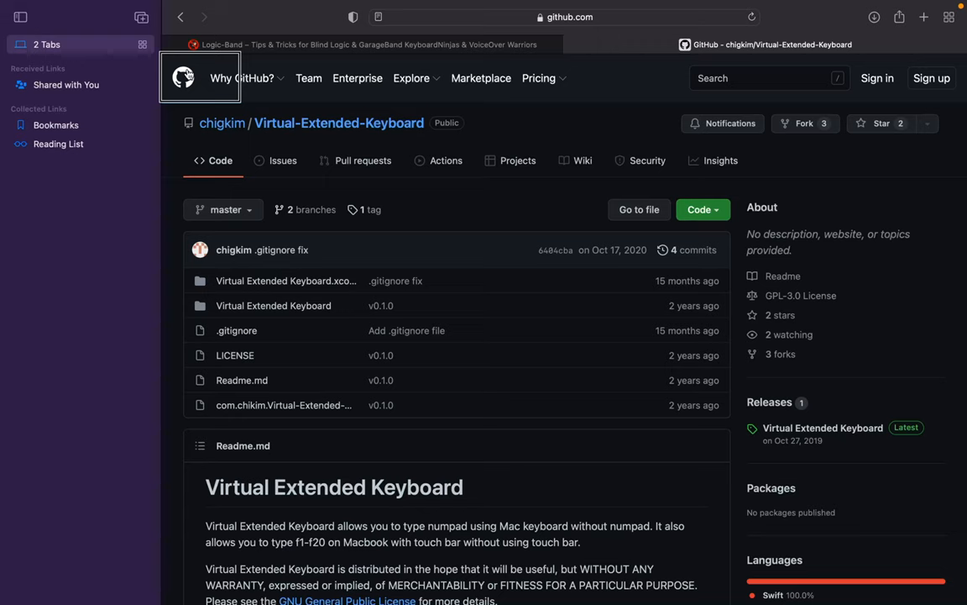
Move VoiceOver focus from the repository title down to the Virtual Extended Keyboard v0.1.0 download link.
key("ctrl+alt+super+h")
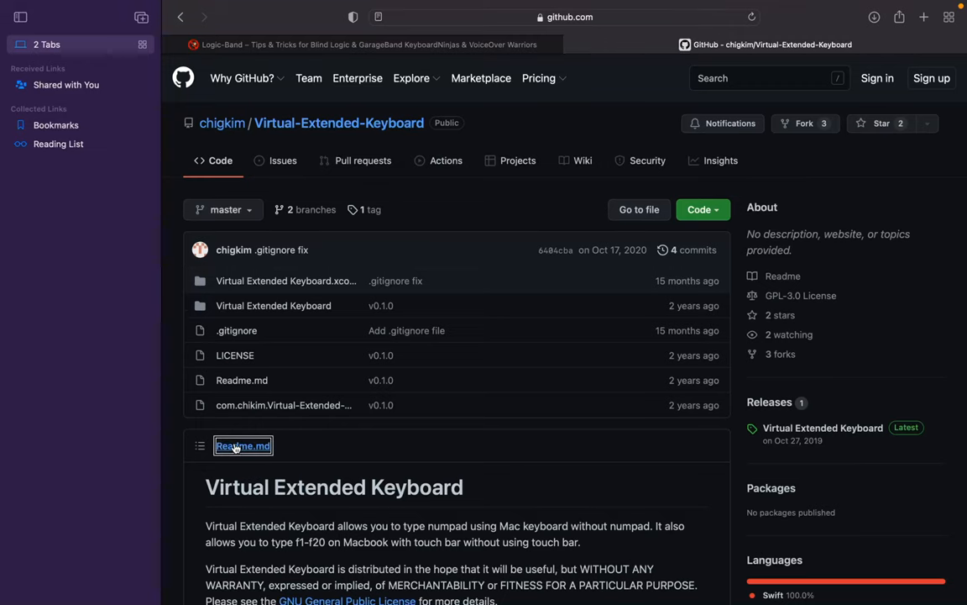
key("Tab")
key("Tab")
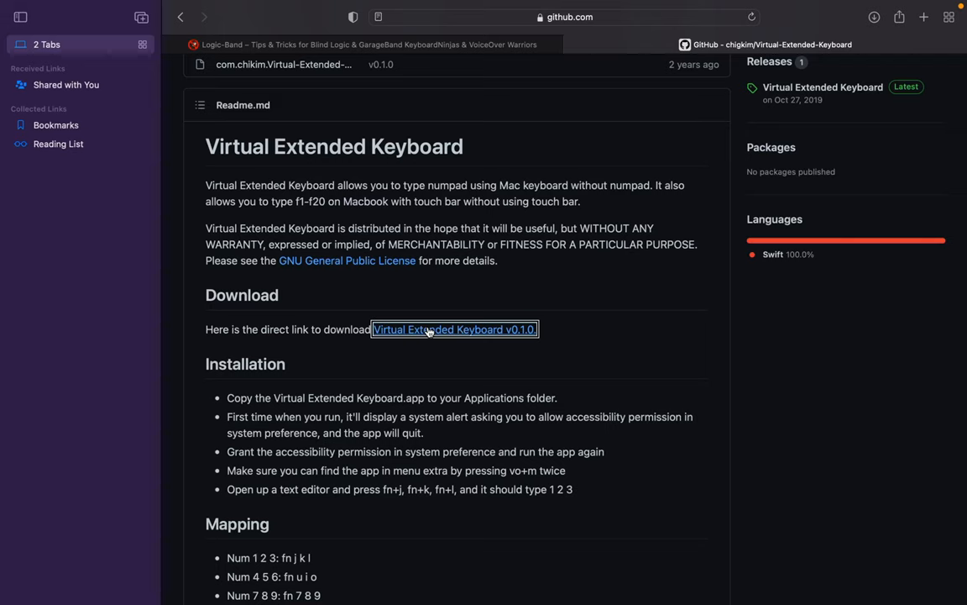
Activate the v0.1.0 download link and allow downloads from github.com.
left_click(428, 331)
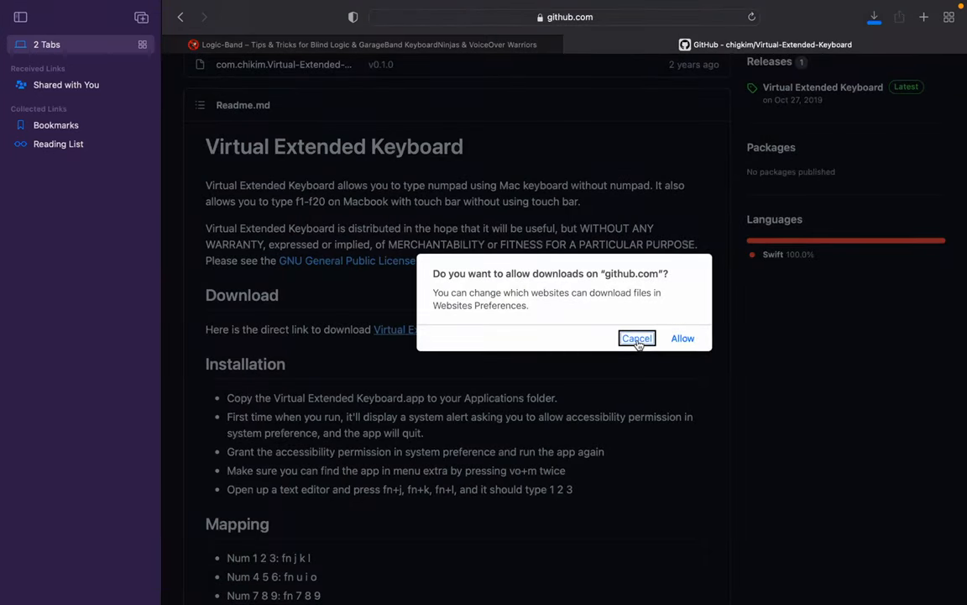
key("ctrl+alt+Right")
key("ctrl+alt+space")
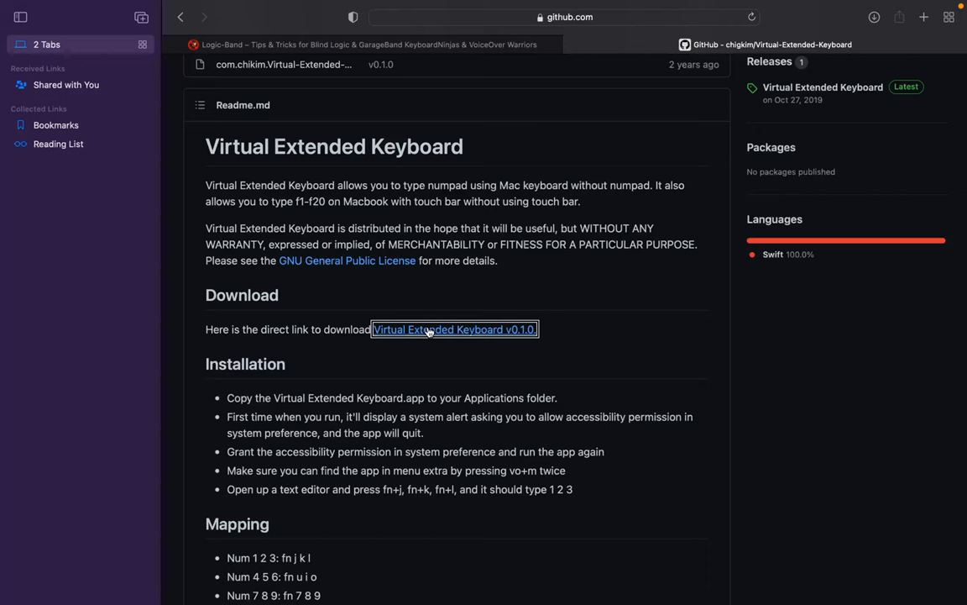
Select Virtual.Extended.Keyboard.v0.1.0.zip in Safari's downloads list and reveal it in Finder.
key("super+alt+l")
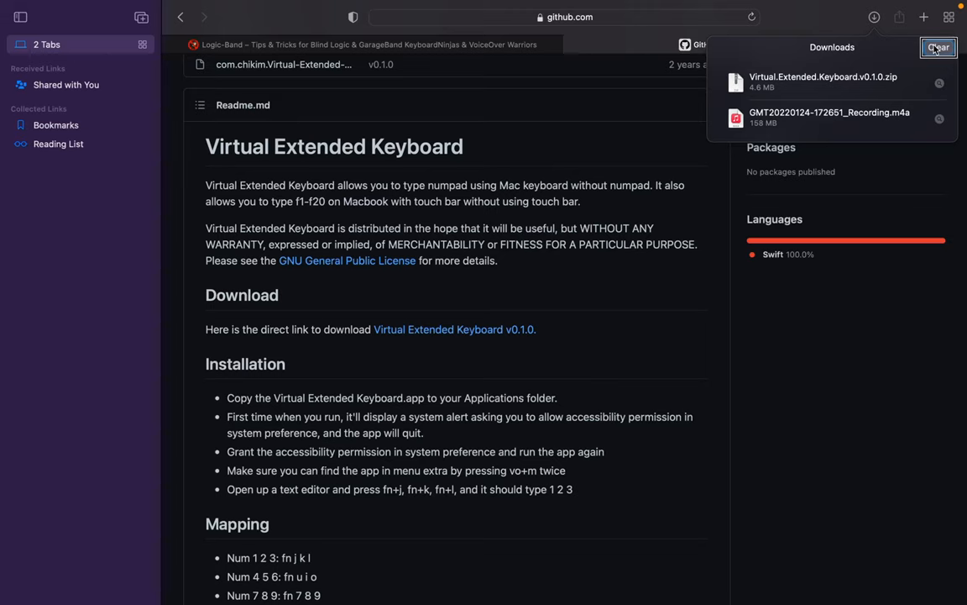
key("ctrl+alt+Right")
key("ctrl+alt+shift+Down")
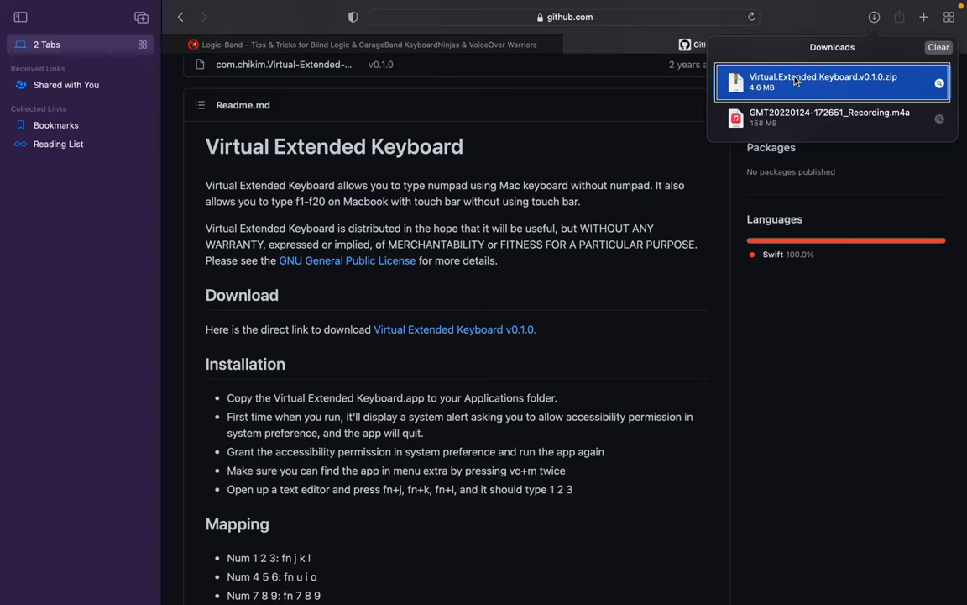
key("ctrl+alt+Right")
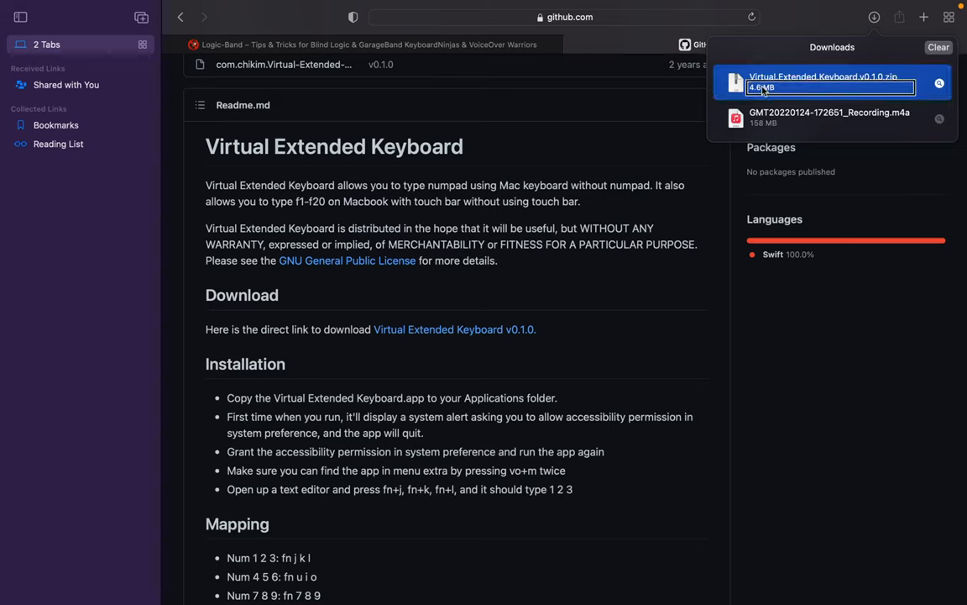
key("ctrl+alt+Right")
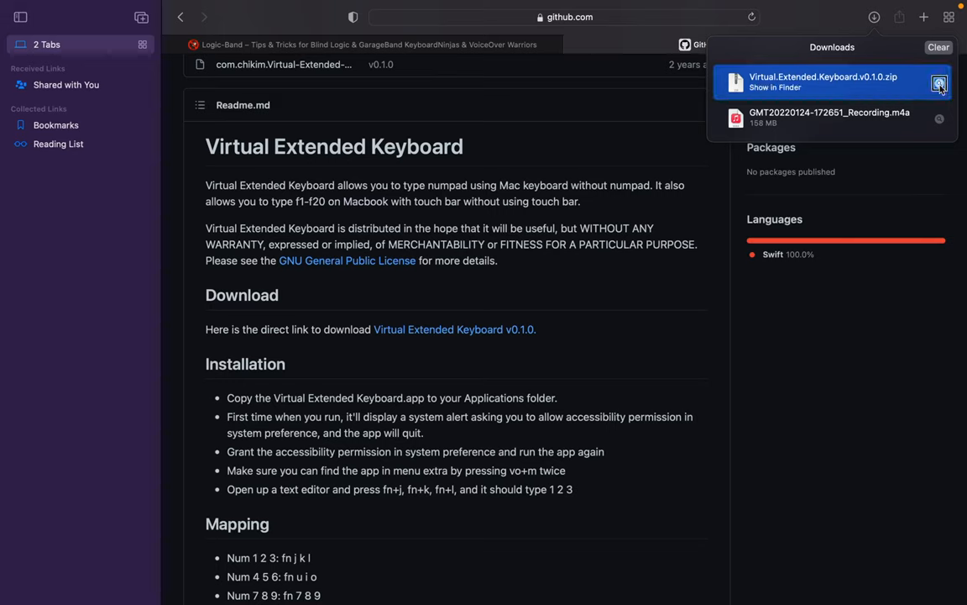
key("ctrl+alt+space")
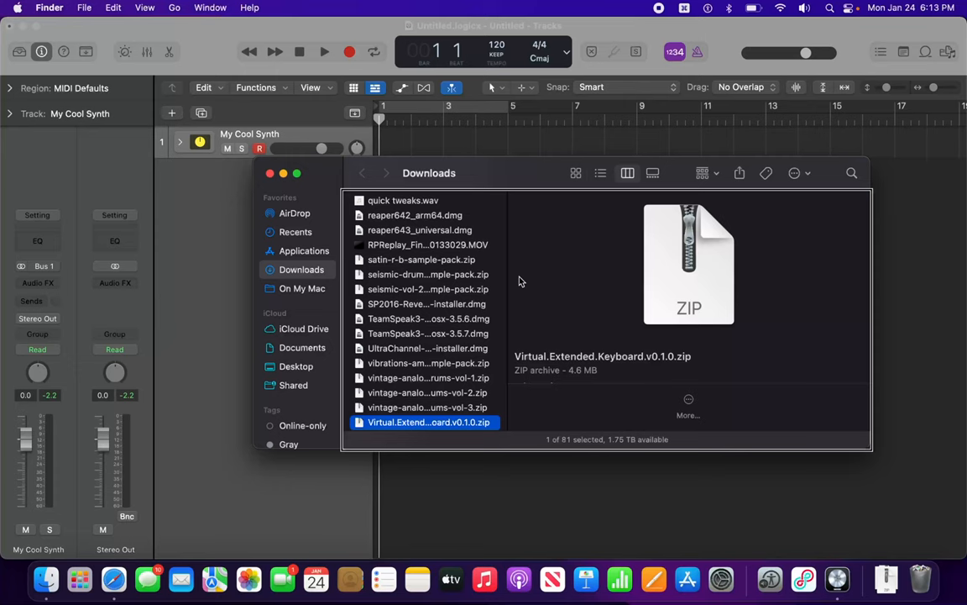
Extract Virtual.Extended.Keyboard.v0.1.0.zip and review the resulting LICENSE and Virtual Extended Keyboard.app.
left_click(401, 409)
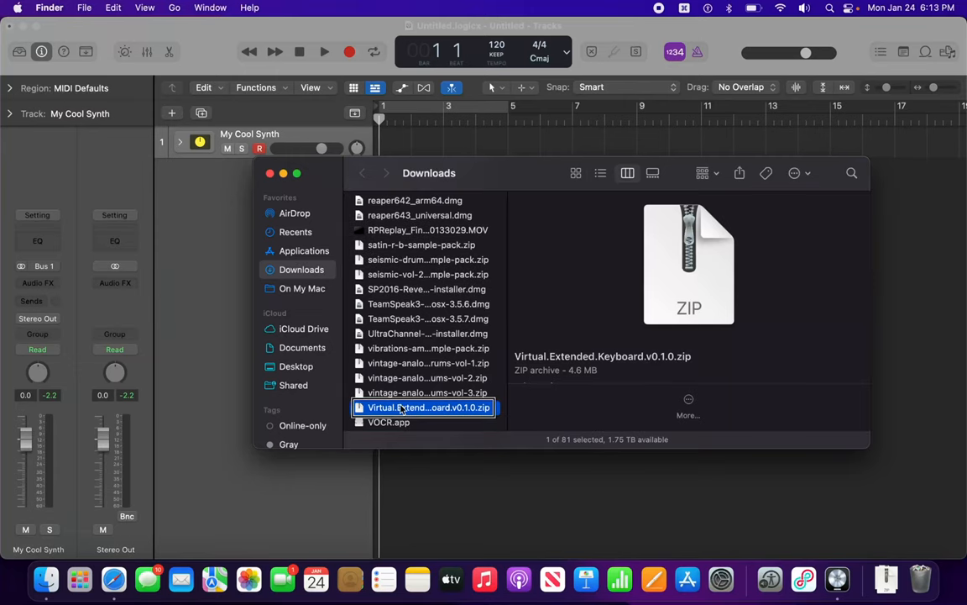
double_click(402, 407)
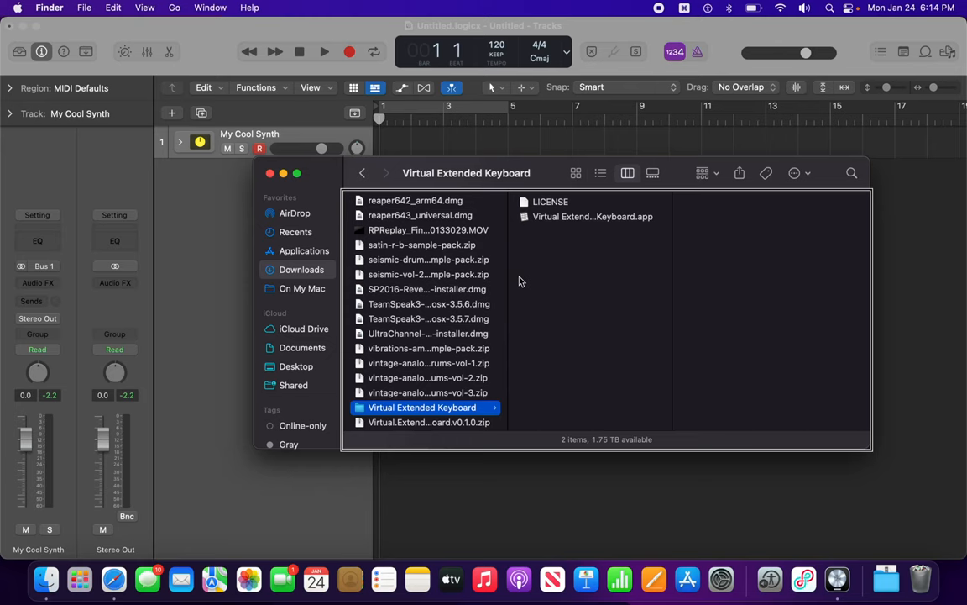
left_click(590, 209)
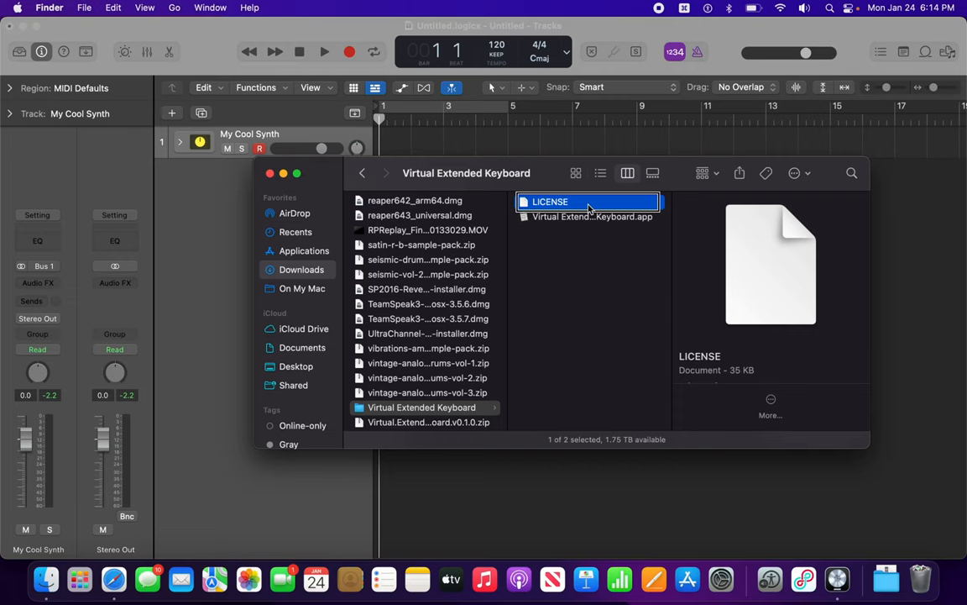
left_click(567, 217)
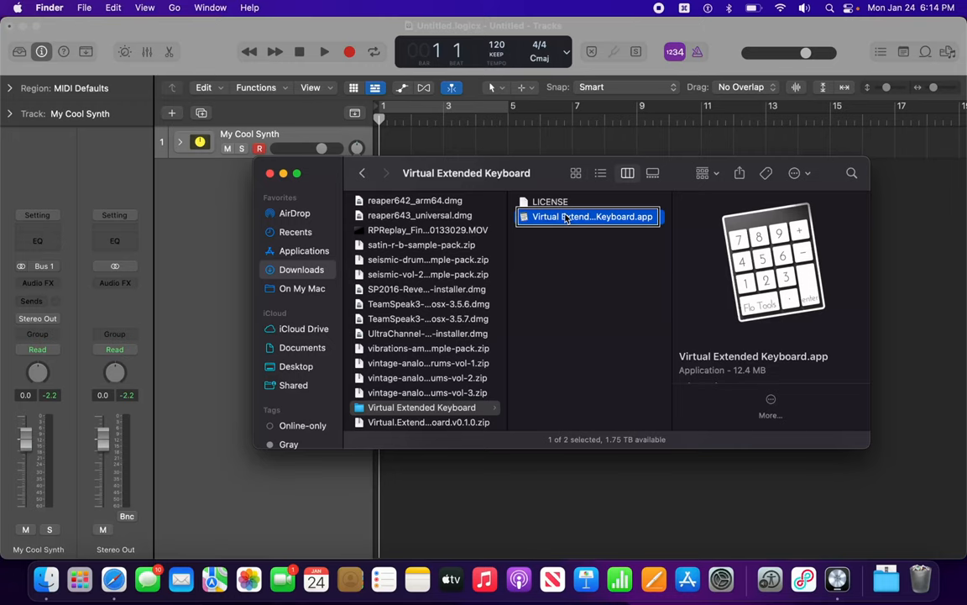
Go to Applications and launch Virtual Extended Keyboard.app, raising the downloaded-app prompt.
key("super+shift+a")
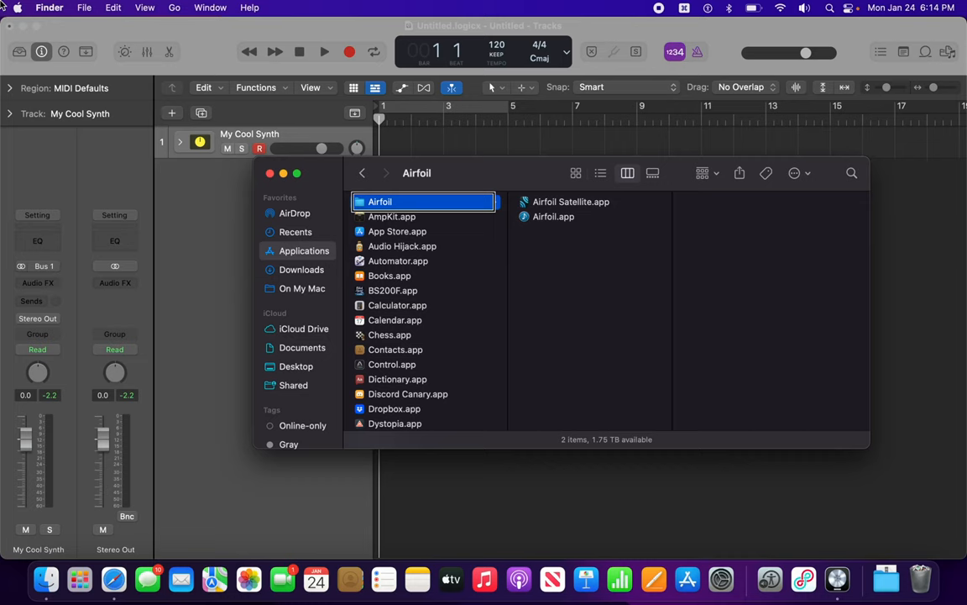
left_click(424, 216)
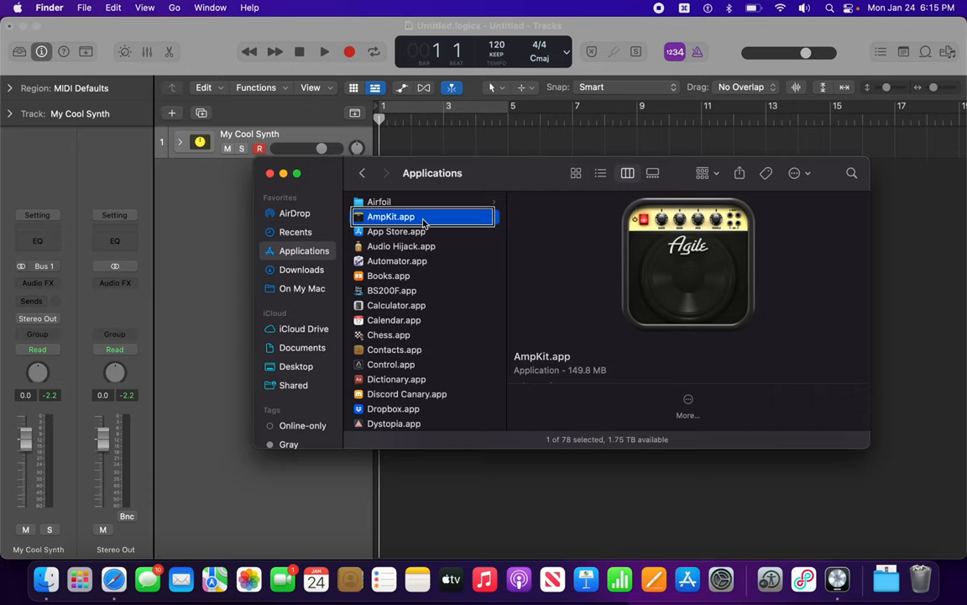
scroll(424, 222, "down", 15)
left_click(408, 421)
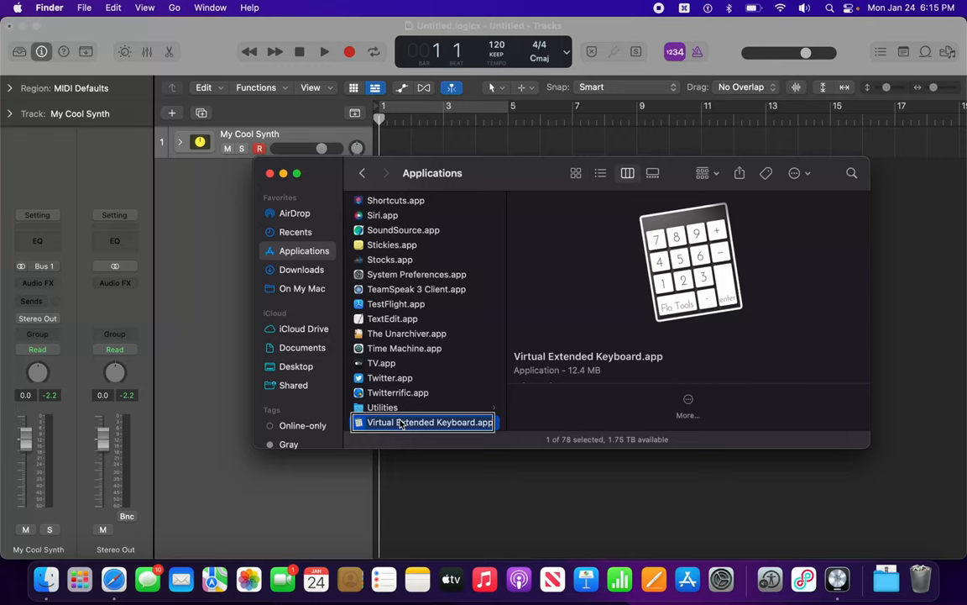
double_click(401, 424)
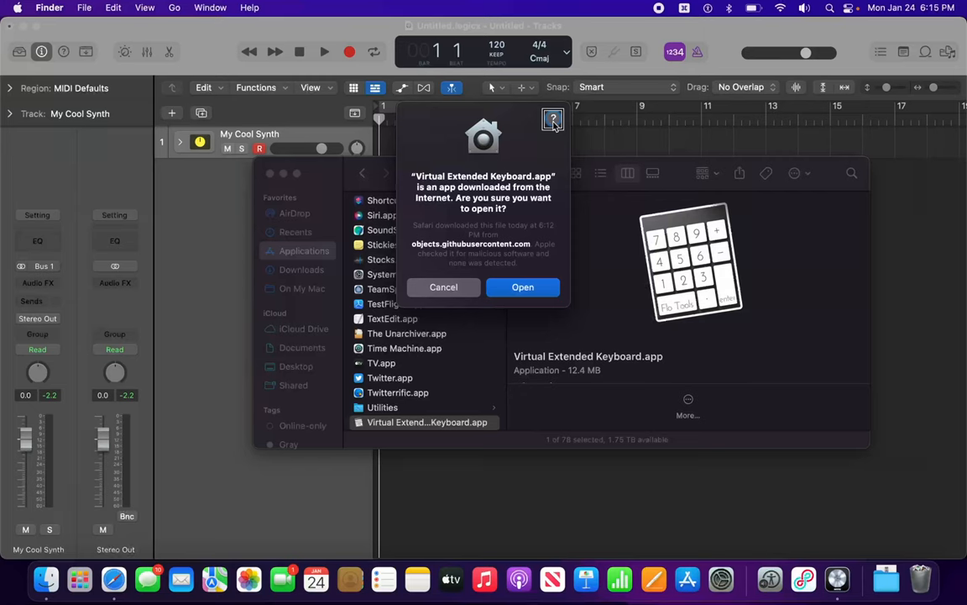
Confirm opening the app and follow its accessibility prompt into Security & Privacy settings.
left_click(524, 295)
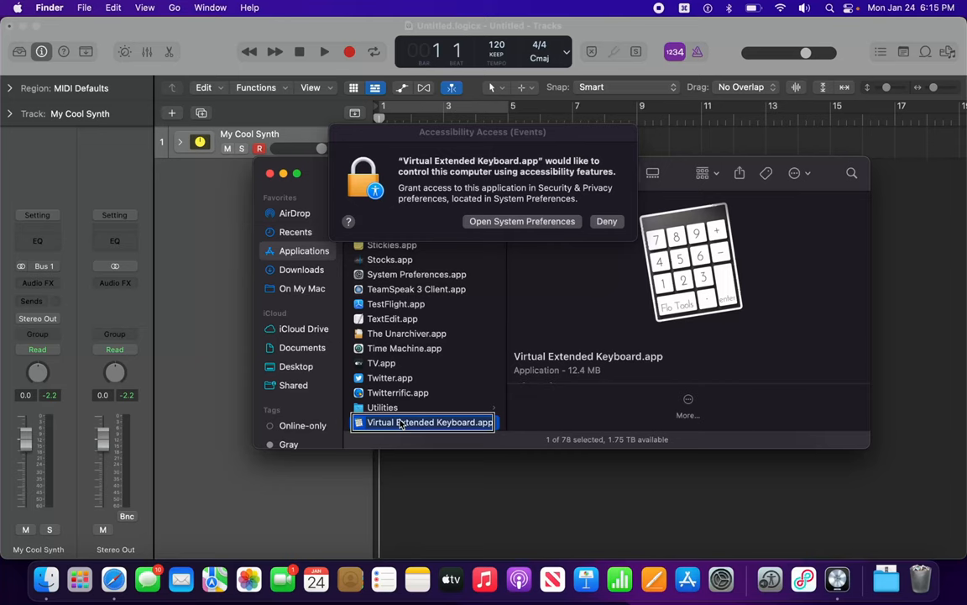
scroll(401, 424, "down", 3)
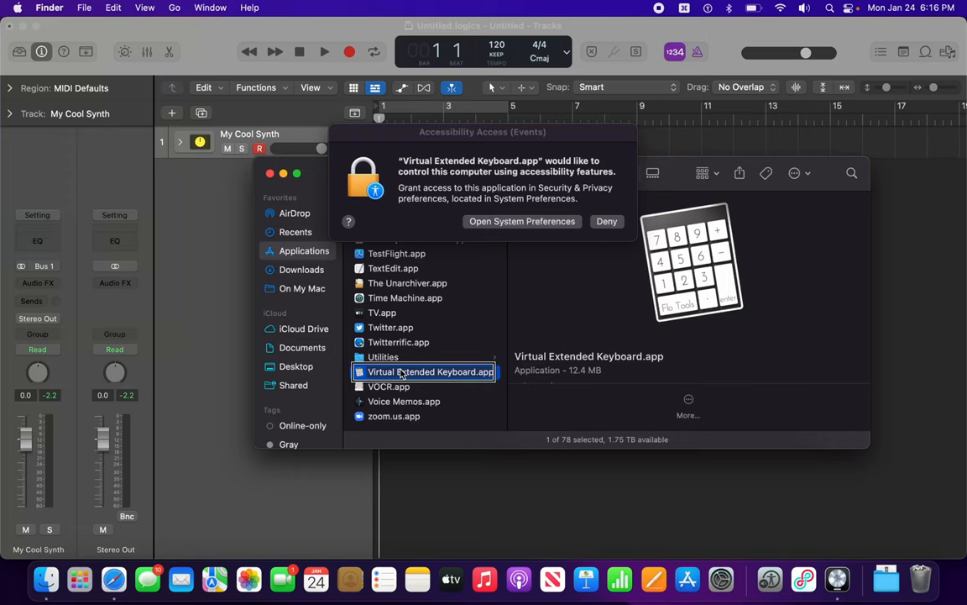
key("ctrl+alt+F1")
key("ctrl+alt+F1")
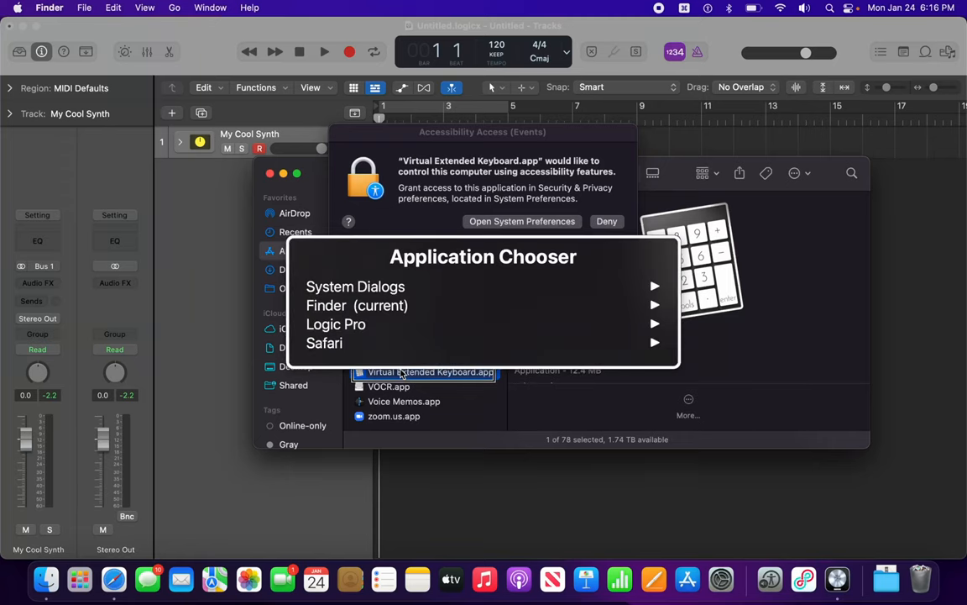
key("Down")
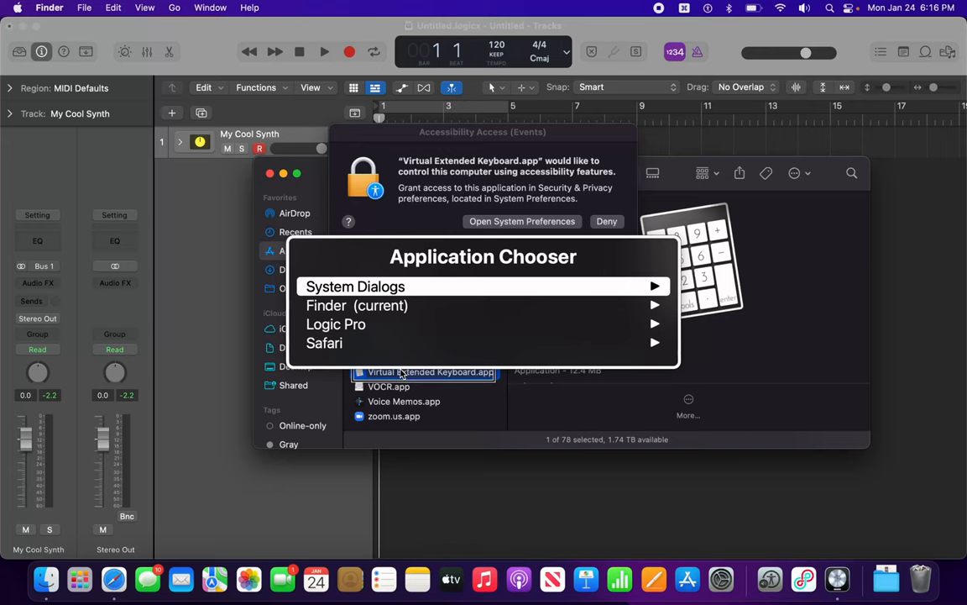
key("Right")
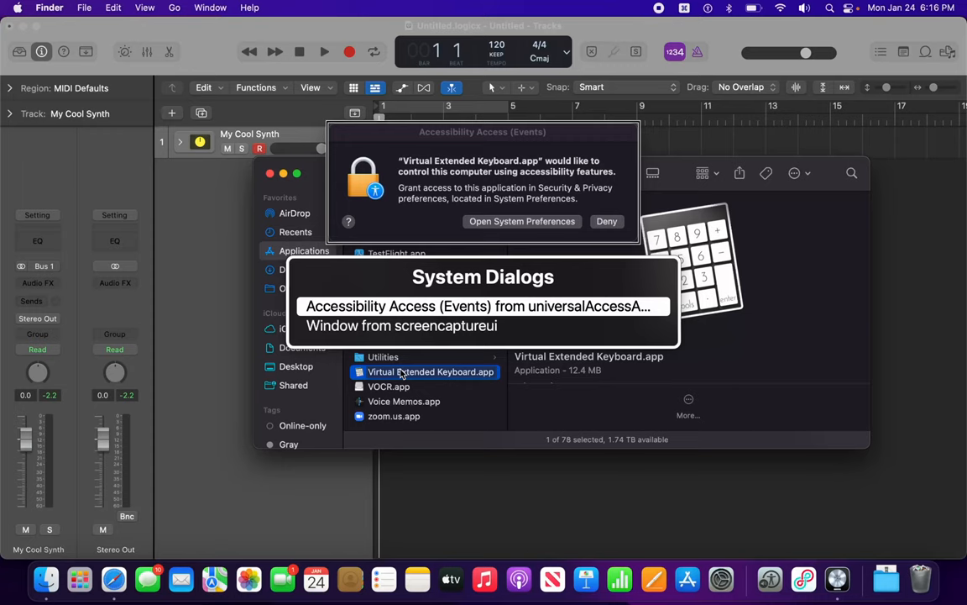
key("Return")
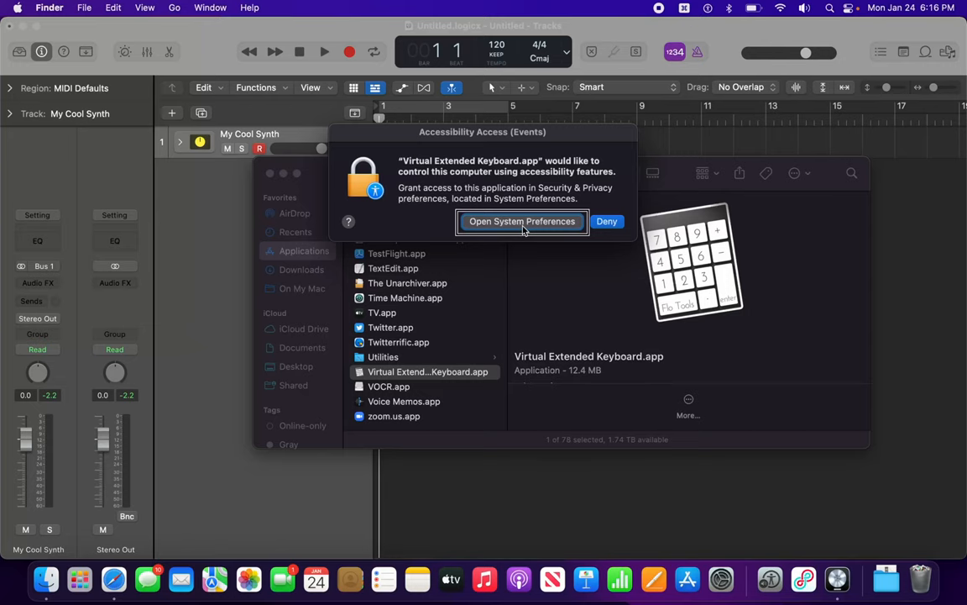
left_click(523, 230)
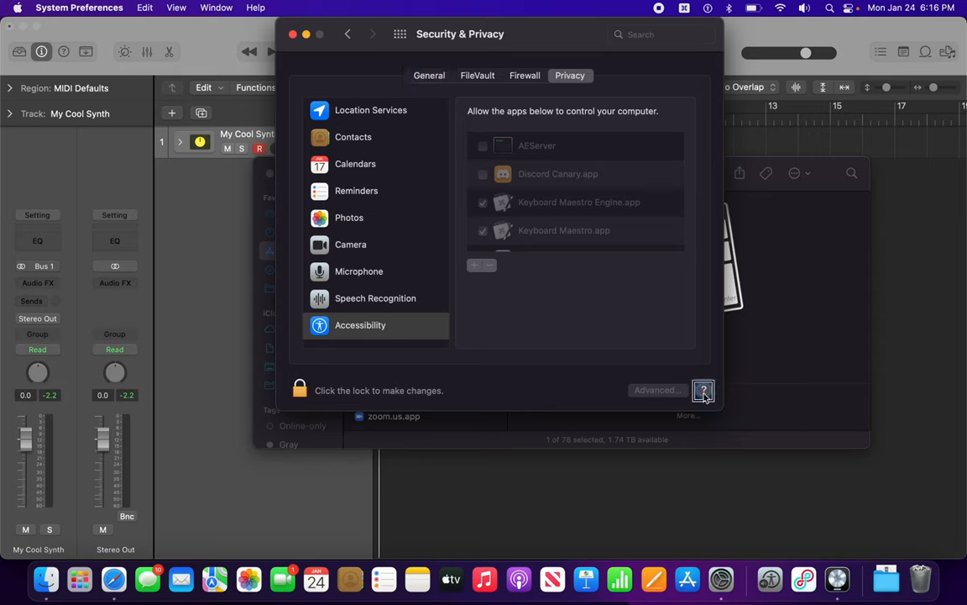
Unlock privacy settings, grant Virtual Extended Keyboard.app Accessibility permission, and relock the settings.
left_click(381, 395)
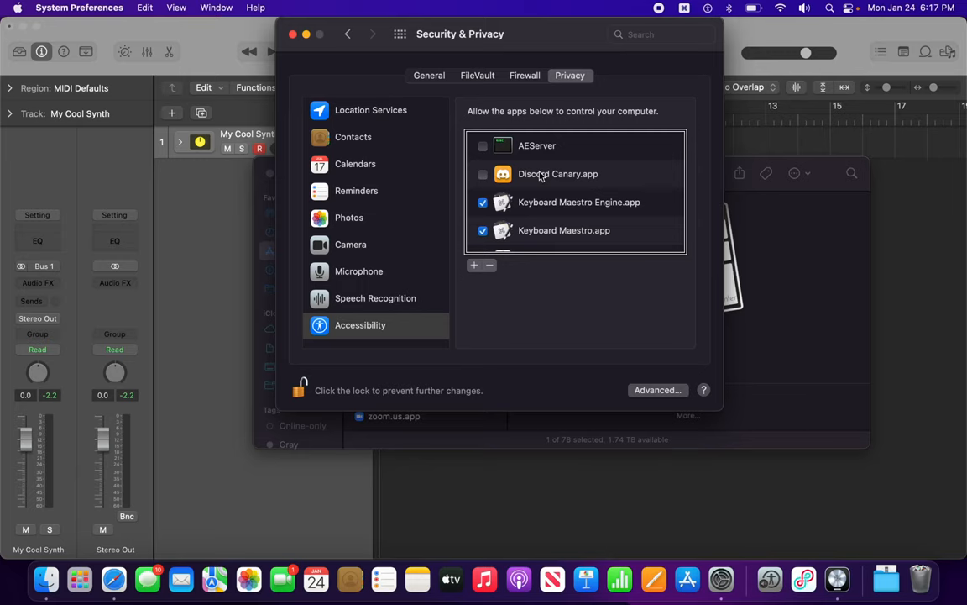
left_click(542, 146)
key("Down")
key("Down")
key("Down")
key("Down")
key("Down")
key("Down")
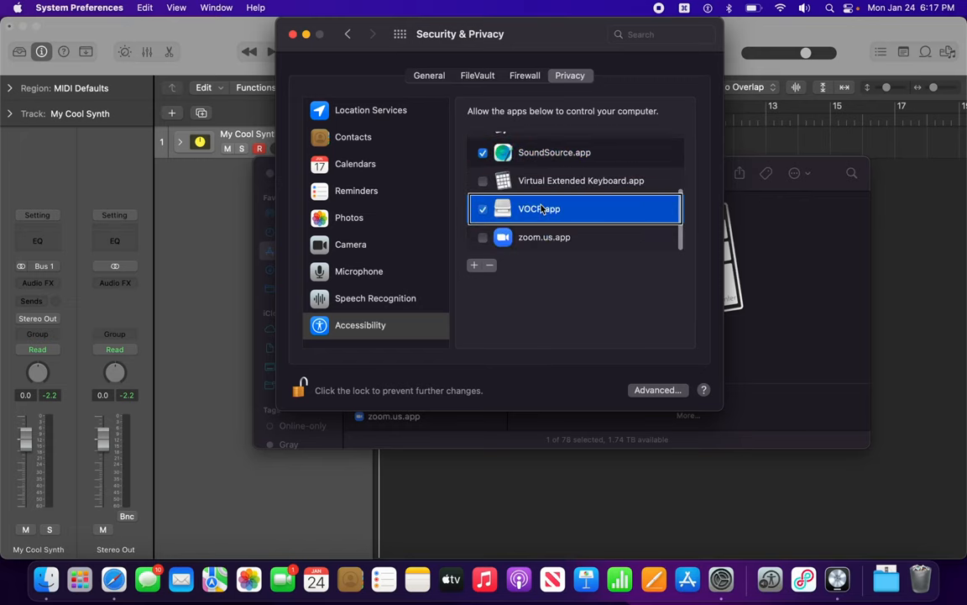
key("Up")
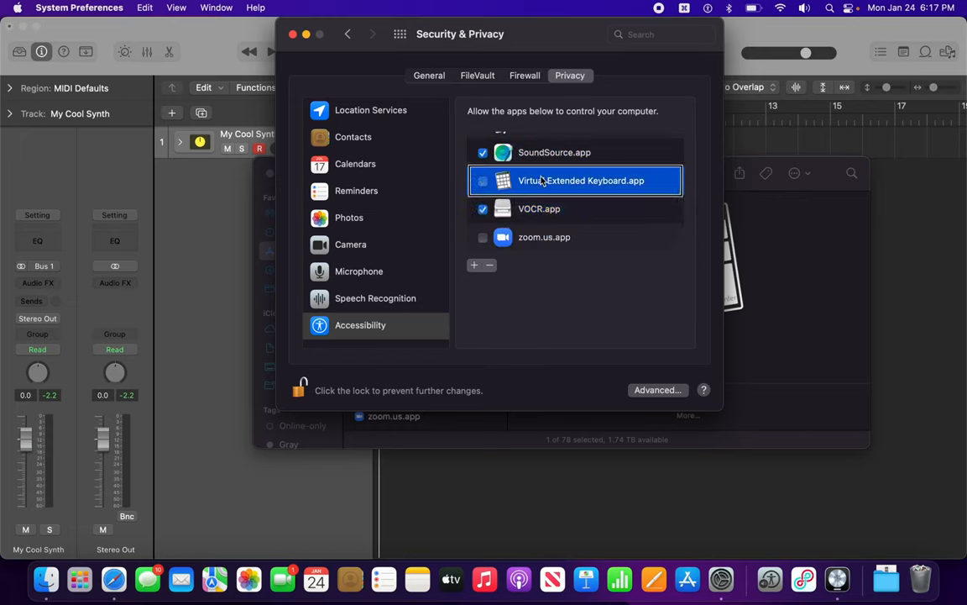
key("space")
scroll(578, 189, "up", 5)
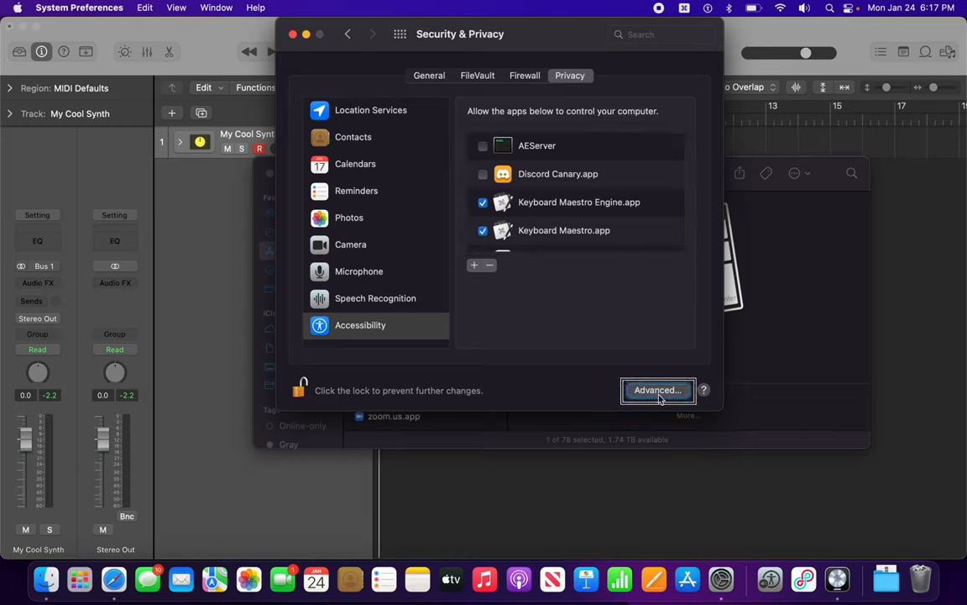
left_click(400, 391)
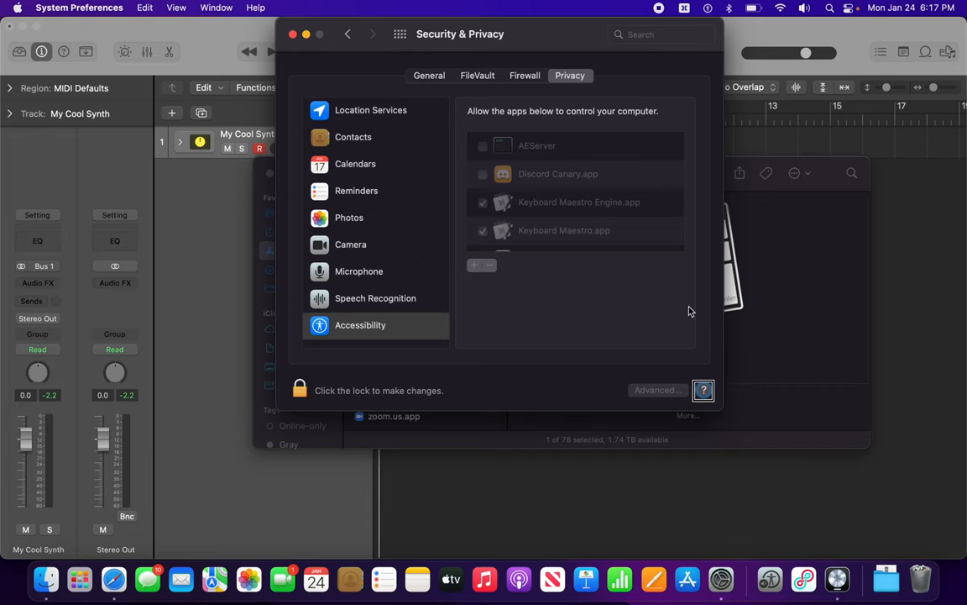
Quit System Preferences and return to the Applications folder, ending with TextEdit.app selected.
key("super+q")
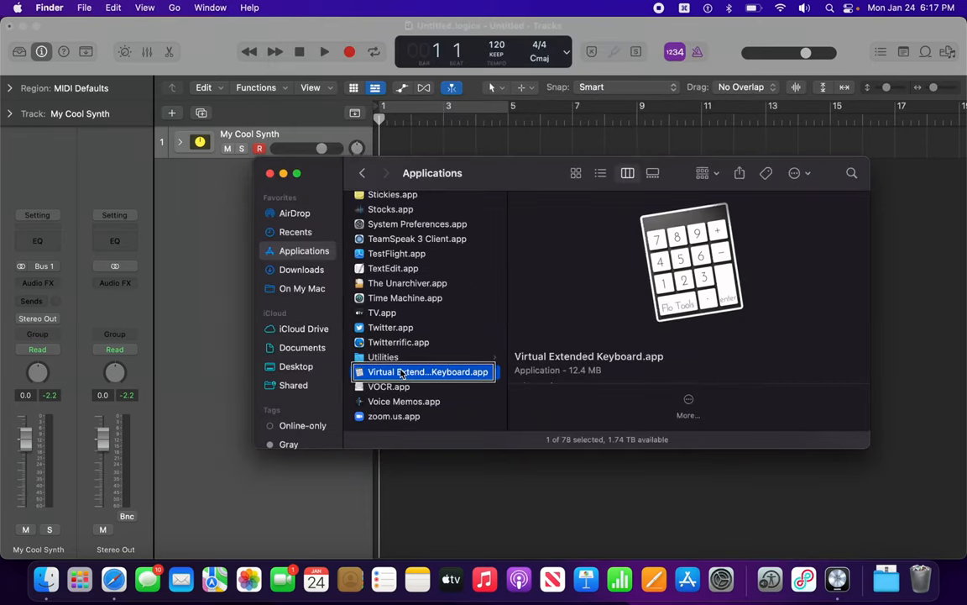
left_click(424, 361)
left_click(401, 374)
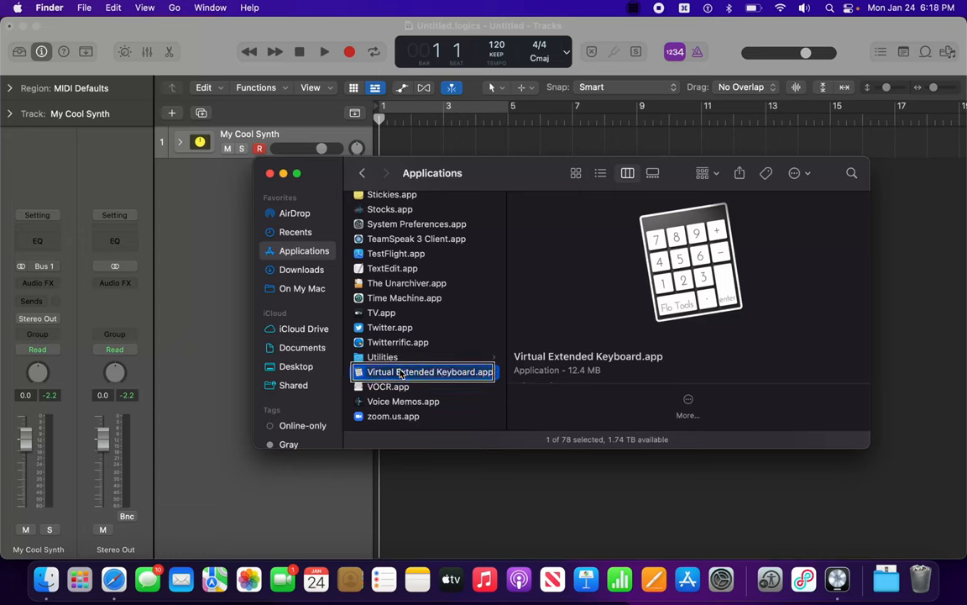
left_click(634, 10)
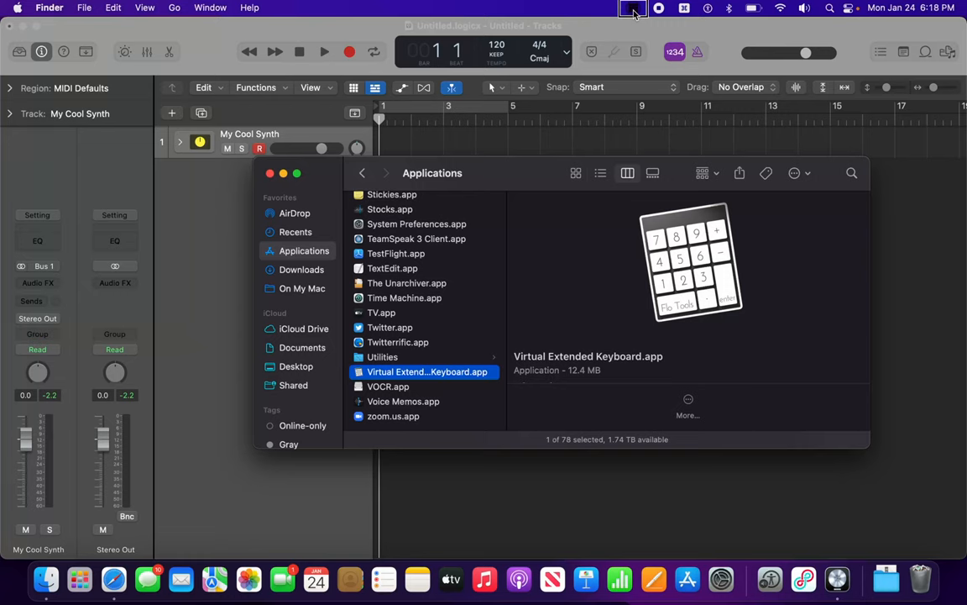
left_click(401, 374)
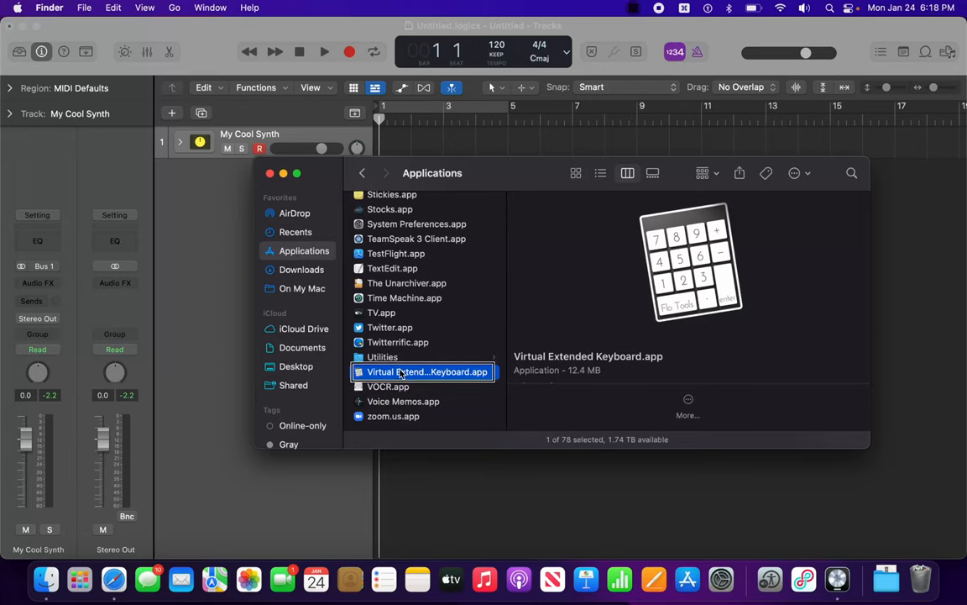
type("tex")
Launch TextEdit and enter 4561230* via the virtual numpad, removing stray trailing characters.
key("cmd+o")
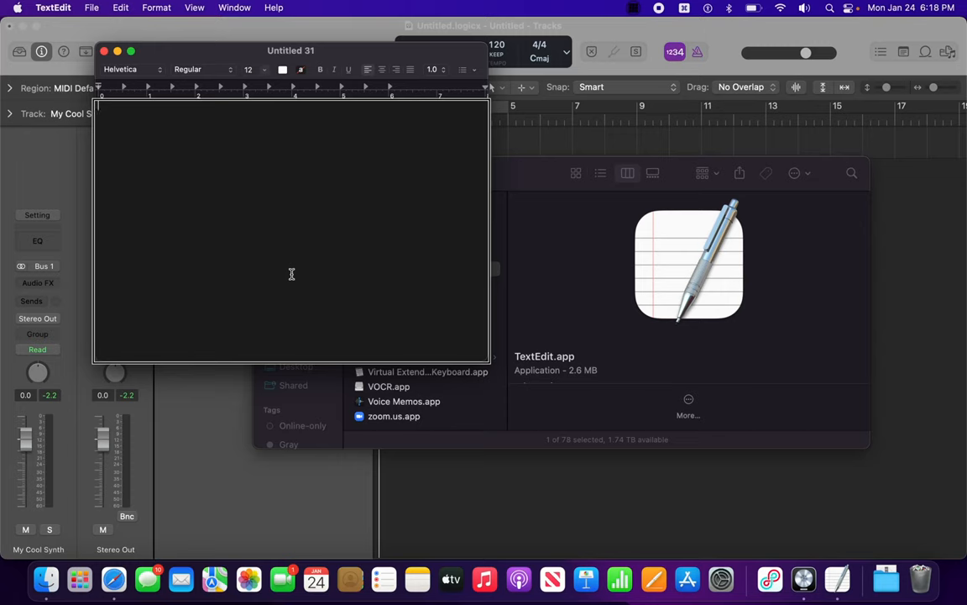
key("Return")
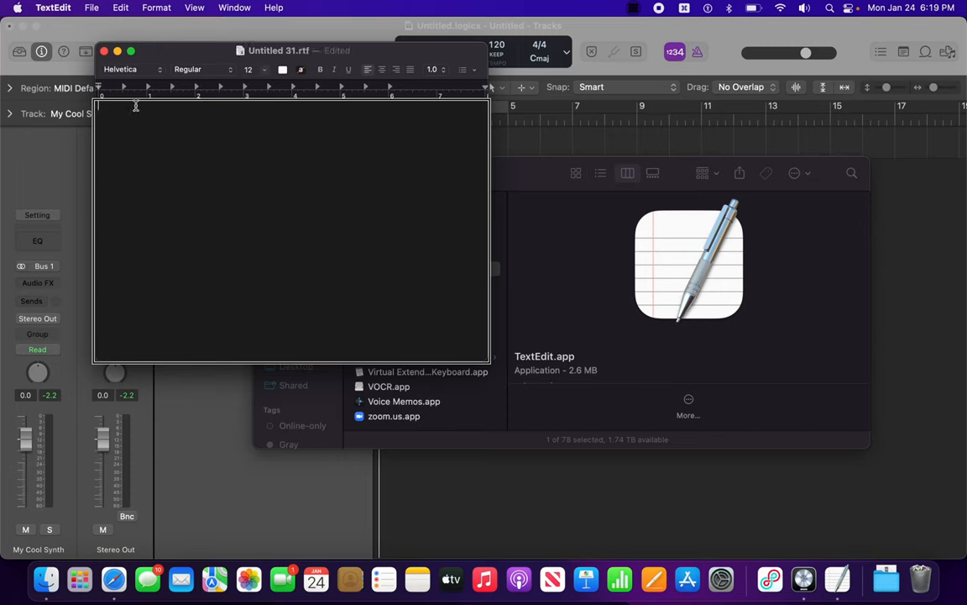
type("456")
type("123")
type("m")
type(",./")
key("BackSpace")
key("BackSpace")
key("BackSpace")
key("BackSpace")
type("0")
type("*")
type("=")
type("0-")
type("++")
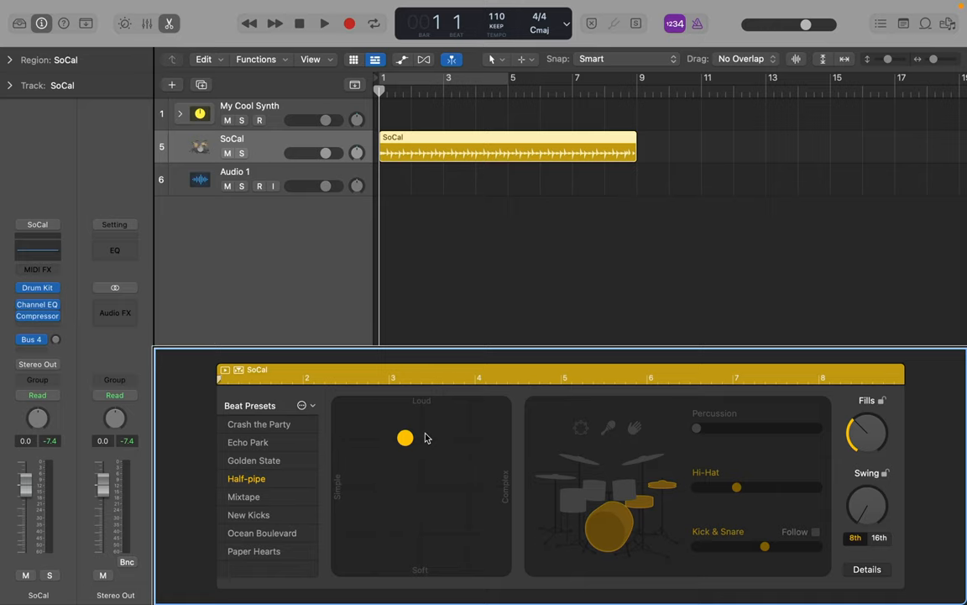
Start playback of the Logic Pro project with the SoCal drummer region.
key("space")
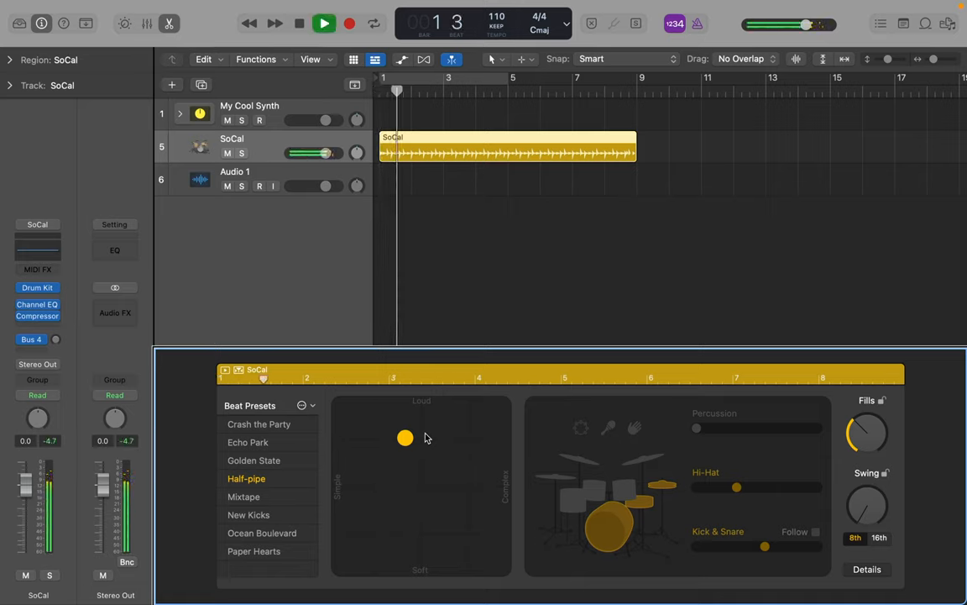